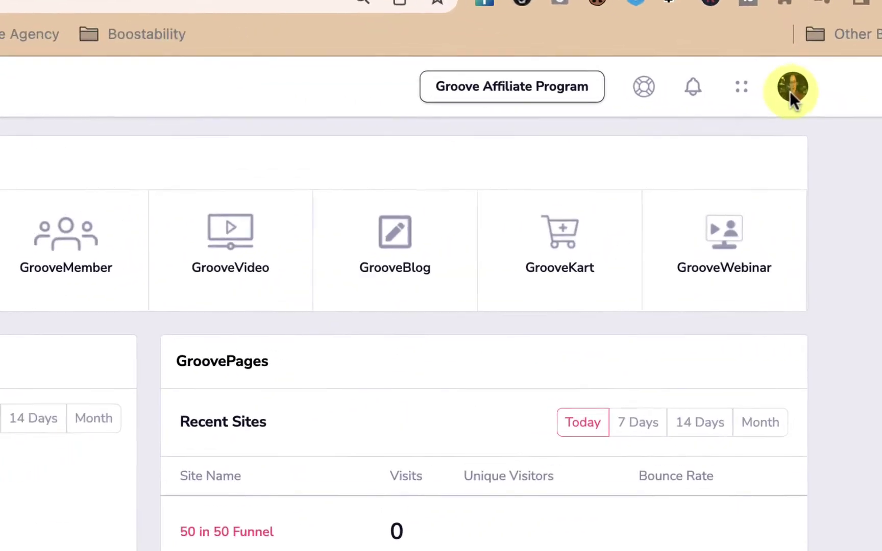
From My Domains > Custom Domains, start Add Domain with Full Domain/Subdomain Setup selected
{"action": "left_click", "coordinate": [792, 81]}
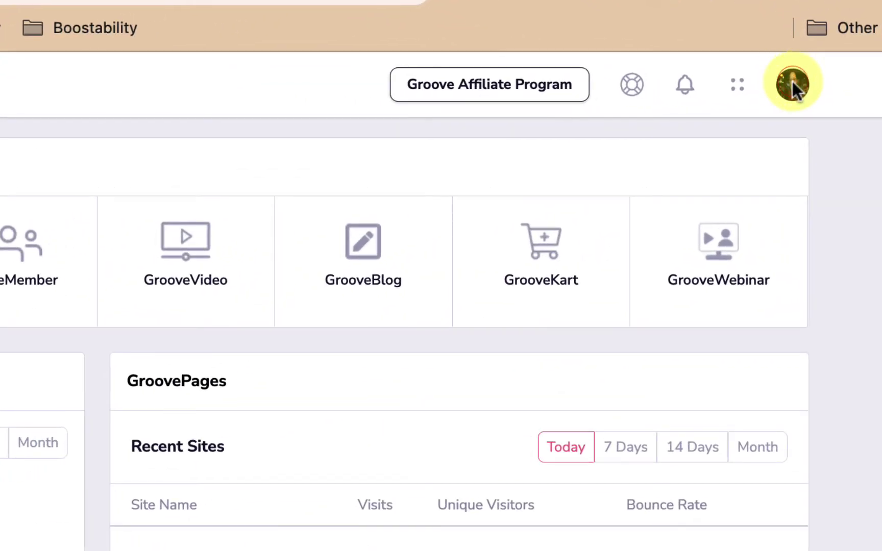
{"action": "left_click", "coordinate": [793, 84]}
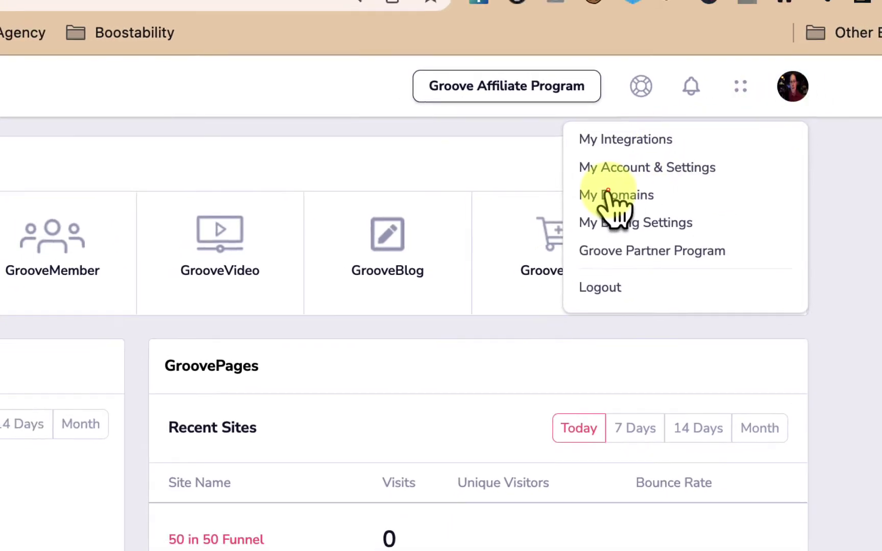
{"action": "left_click", "coordinate": [608, 194]}
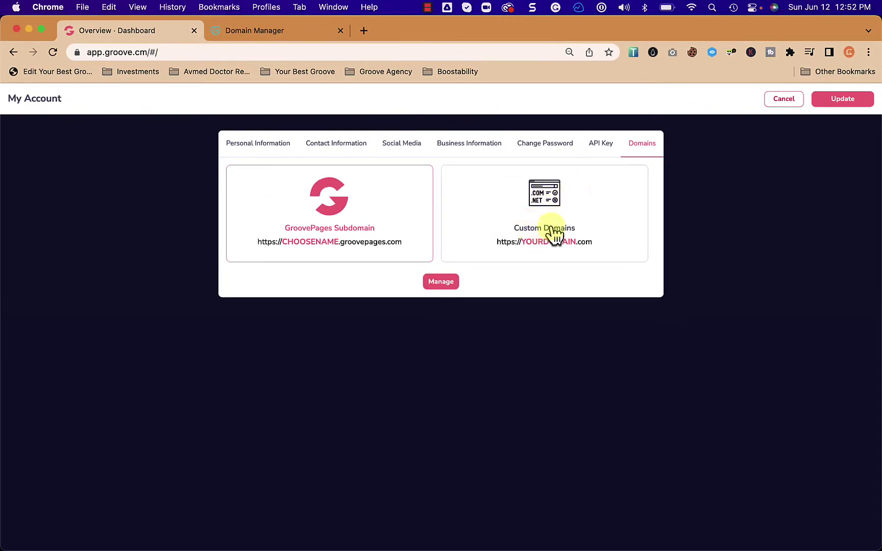
{"action": "left_click", "coordinate": [548, 225]}
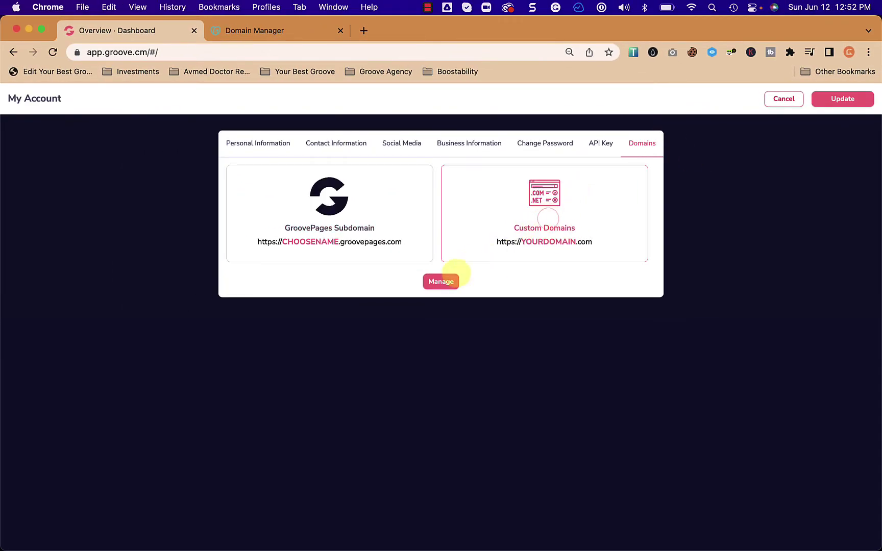
{"action": "left_click", "coordinate": [444, 283]}
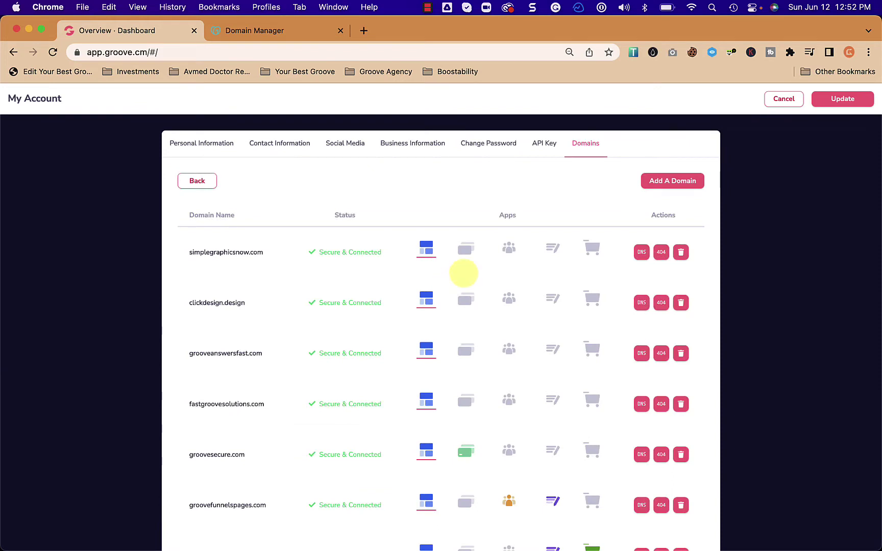
{"action": "left_click", "coordinate": [666, 179]}
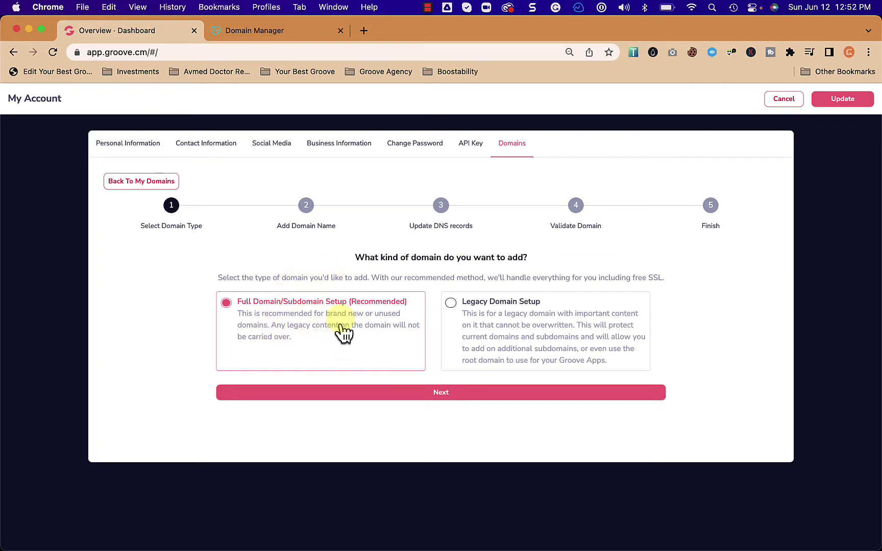
Advance to the domain-name step and find groovecmhelper.com in the GoDaddy domain list
{"action": "left_click", "coordinate": [431, 392]}
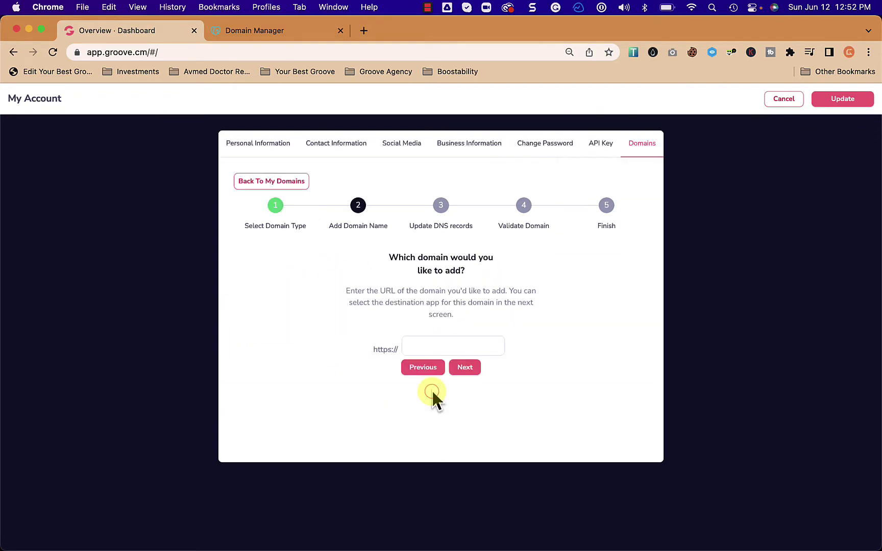
{"action": "left_click", "coordinate": [278, 32]}
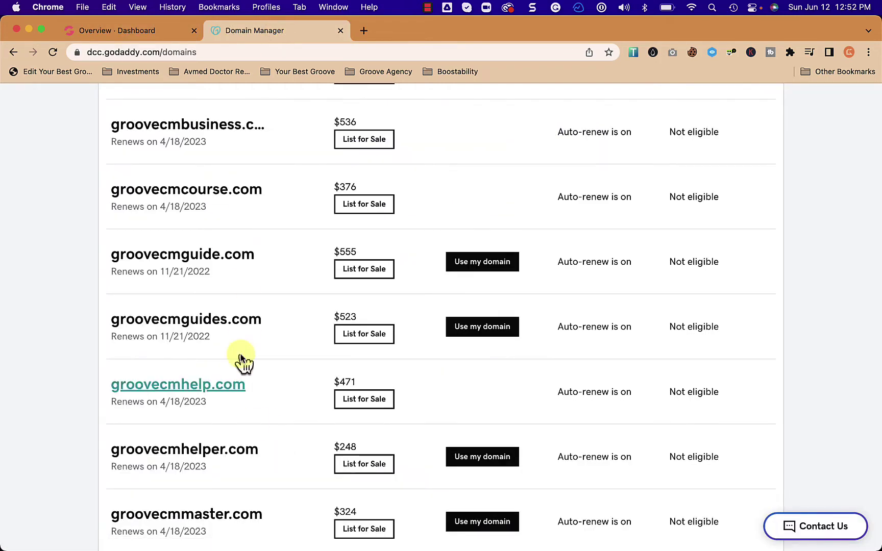
{"action": "scroll", "coordinate": [281, 291], "scroll_direction": "down", "scroll_amount": 3}
{"action": "scroll", "coordinate": [282, 292], "scroll_direction": "down", "scroll_amount": 2}
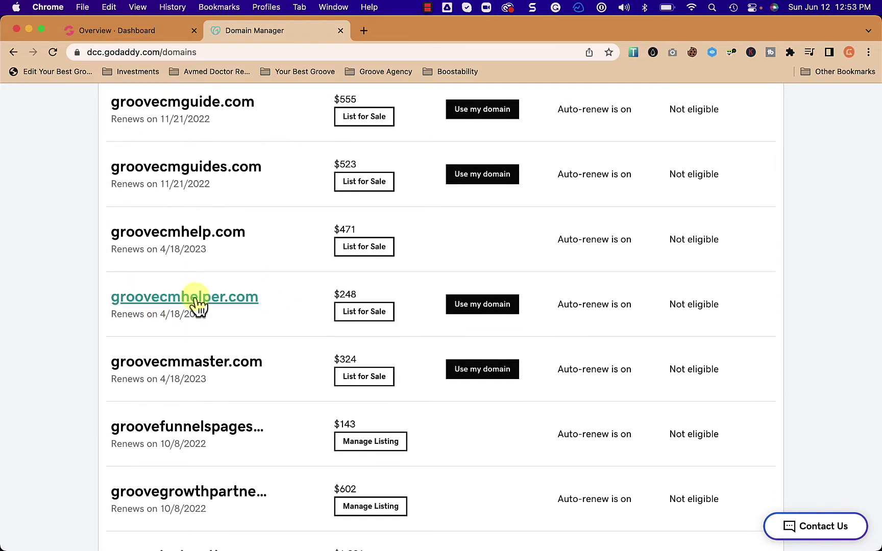
{"action": "scroll", "coordinate": [233, 316], "scroll_direction": "down", "scroll_amount": 1}
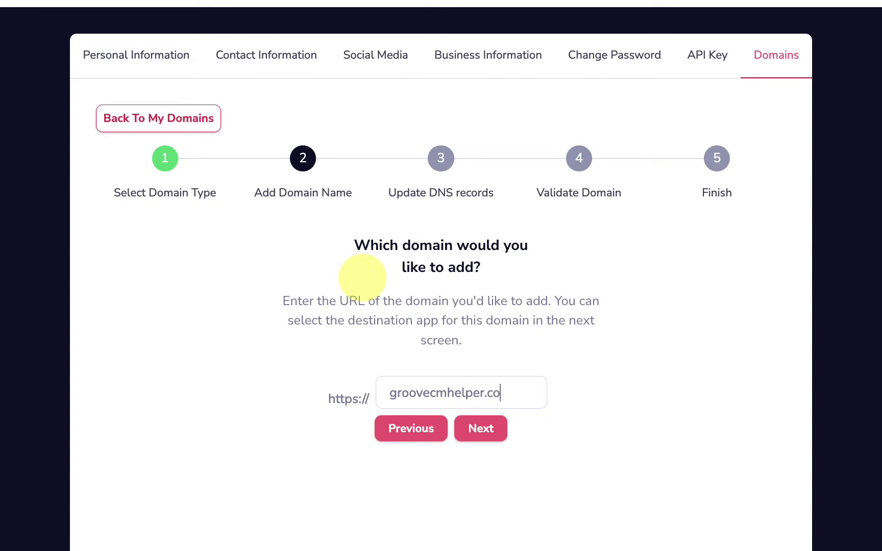
Submit groovecmhelper.com and copy the first Cloudflare nameserver, apollo.ns.cloudflare.com
{"action": "left_click", "coordinate": [484, 429]}
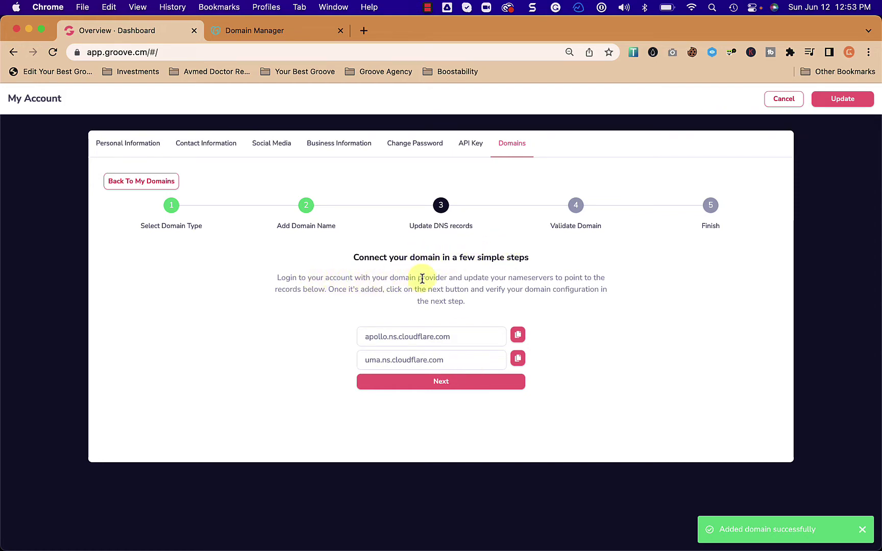
{"action": "left_click", "coordinate": [275, 28]}
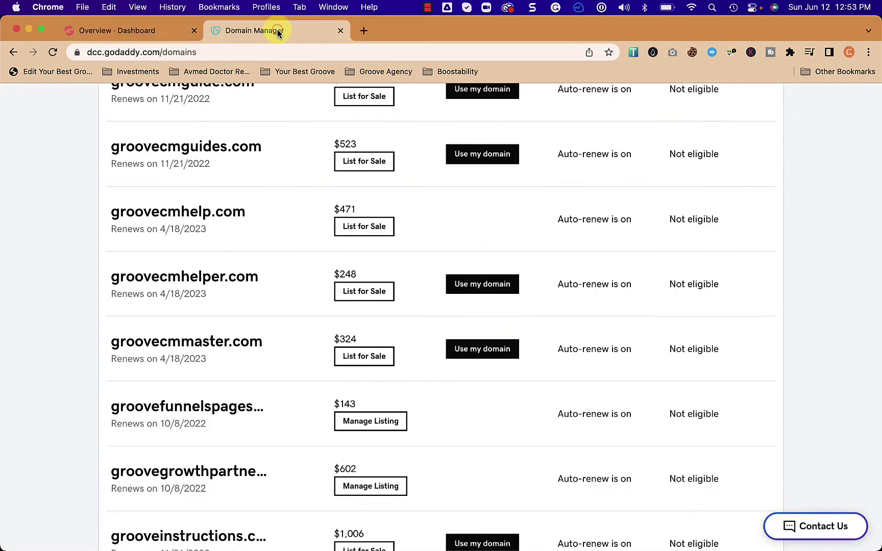
{"action": "left_click", "coordinate": [170, 30]}
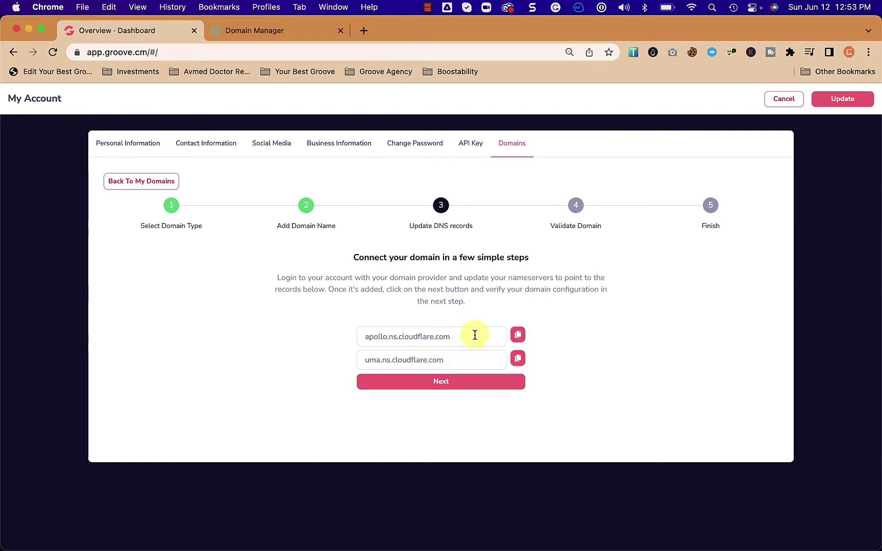
{"action": "left_click", "coordinate": [518, 336]}
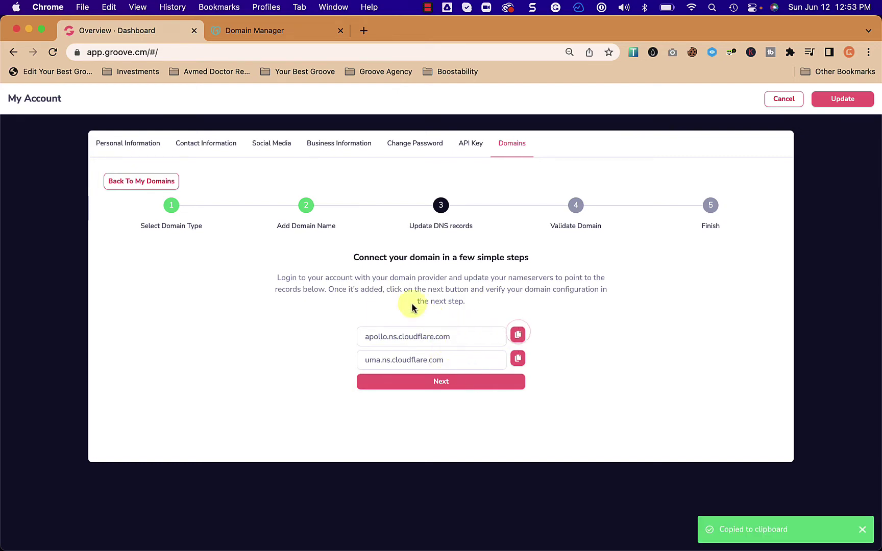
In GoDaddy's Manage DNS for groovecmhelper.com, dismiss the survey and open nameserver editing
{"action": "left_click", "coordinate": [286, 34]}
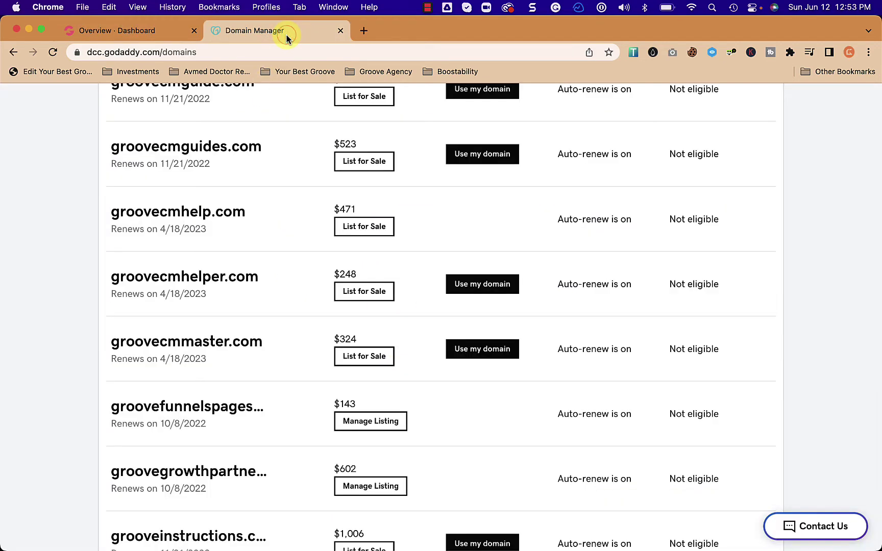
{"action": "left_click", "coordinate": [196, 278]}
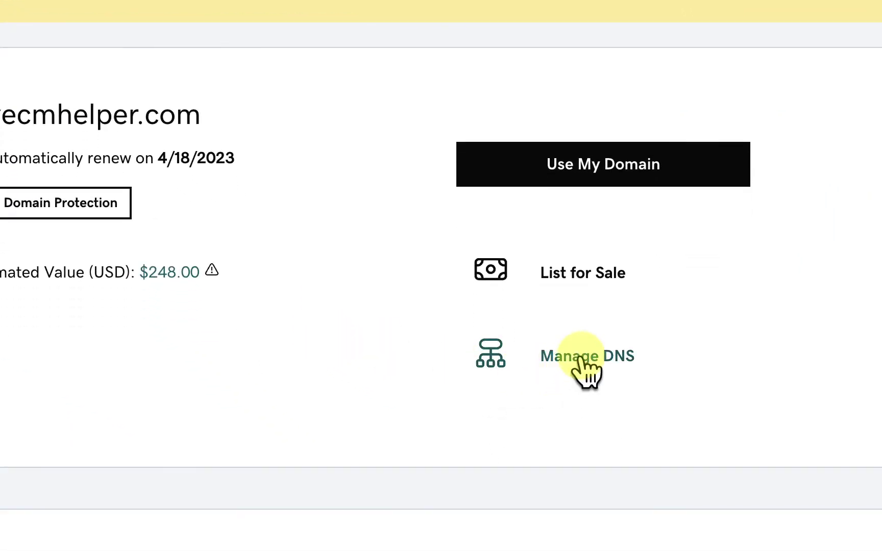
{"action": "left_click", "coordinate": [582, 359]}
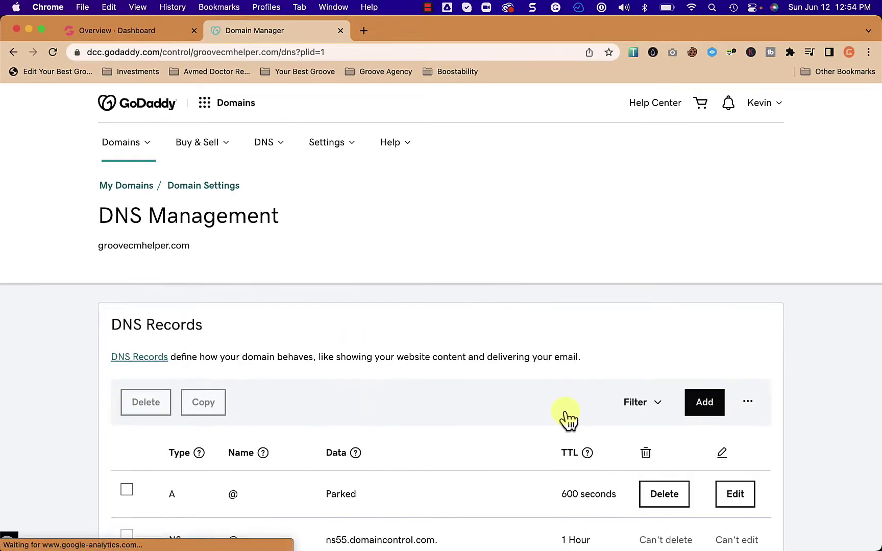
{"action": "scroll", "coordinate": [568, 419], "scroll_direction": "down", "scroll_amount": 5}
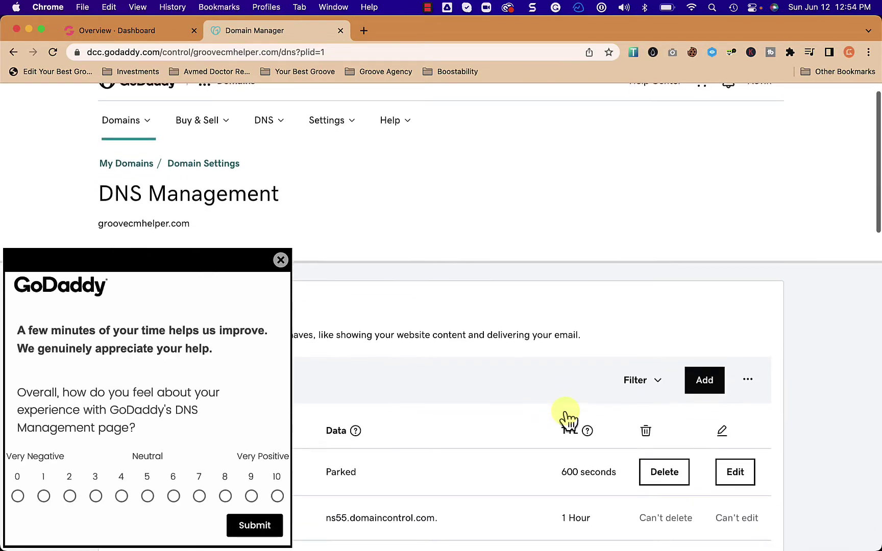
{"action": "scroll", "coordinate": [568, 419], "scroll_direction": "down", "scroll_amount": 6}
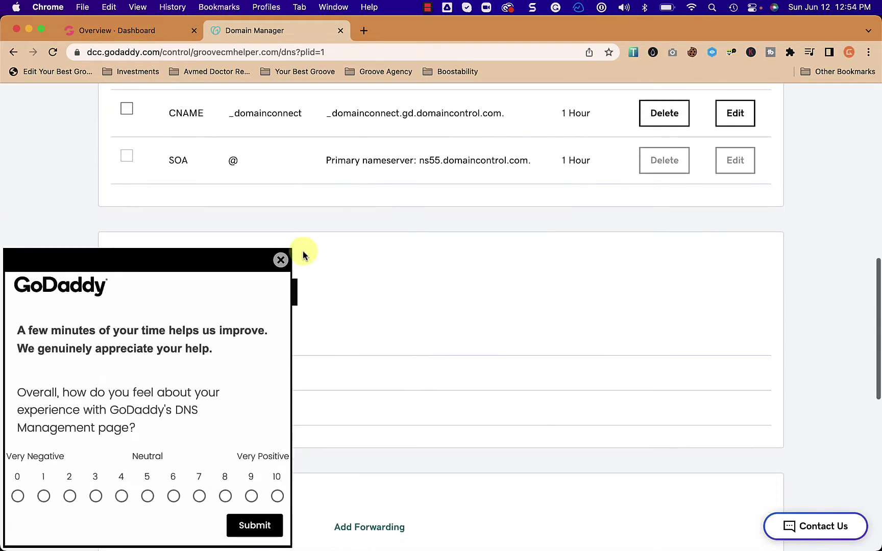
{"action": "scroll", "coordinate": [377, 311], "scroll_direction": "down", "scroll_amount": 1}
{"action": "scroll", "coordinate": [377, 311], "scroll_direction": "down", "scroll_amount": 3}
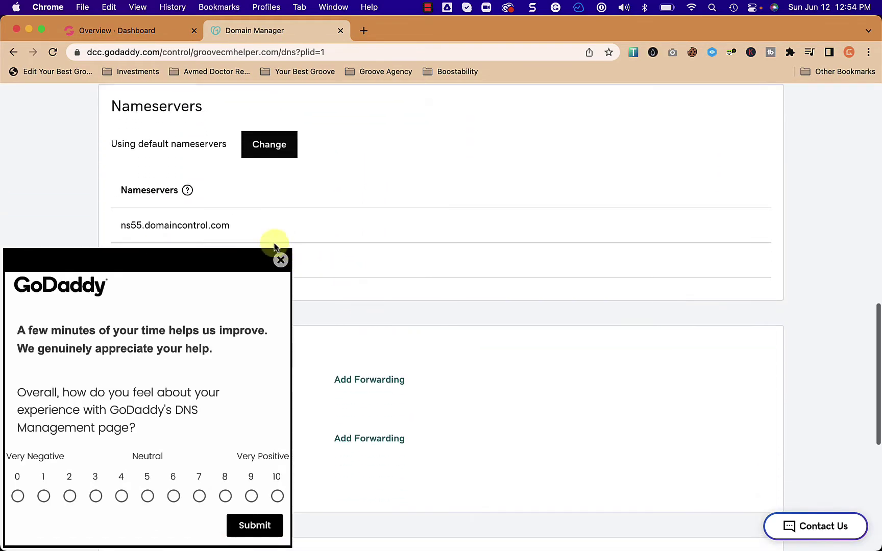
{"action": "left_click", "coordinate": [280, 259]}
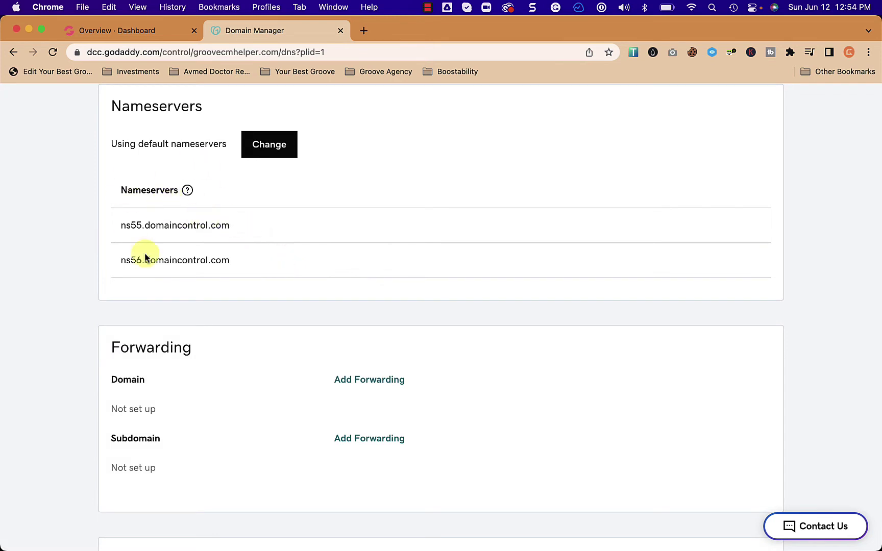
{"action": "left_click", "coordinate": [276, 144]}
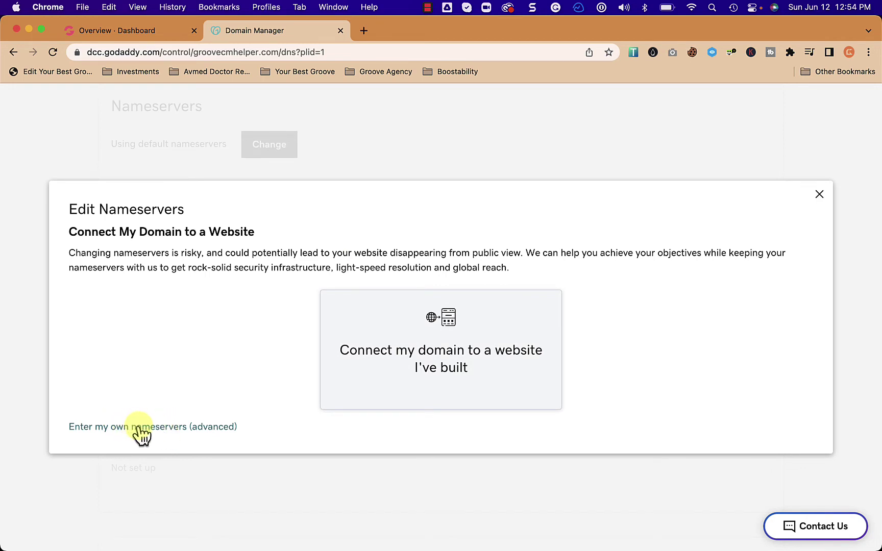
Switch to custom nameservers and paste apollo.ns.cloudflare.com into Nameserver 1
{"action": "left_click", "coordinate": [138, 429]}
{"action": "left_click", "coordinate": [248, 298]}
{"action": "key", "text": "super+v"}
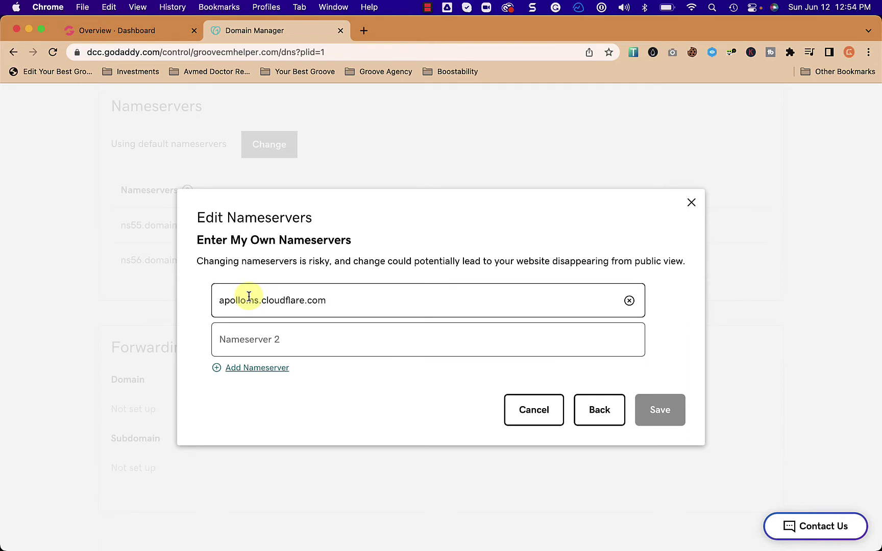
{"action": "left_click", "coordinate": [271, 341]}
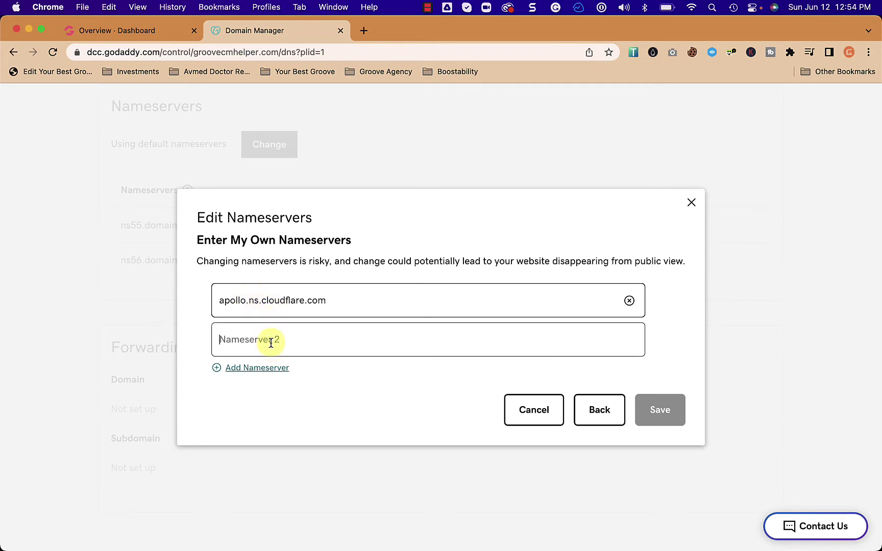
Copy uma.ns.cloudflare.com from Groove into Nameserver 2 and save the nameservers
{"action": "left_click", "coordinate": [153, 36]}
{"action": "left_click", "coordinate": [518, 358]}
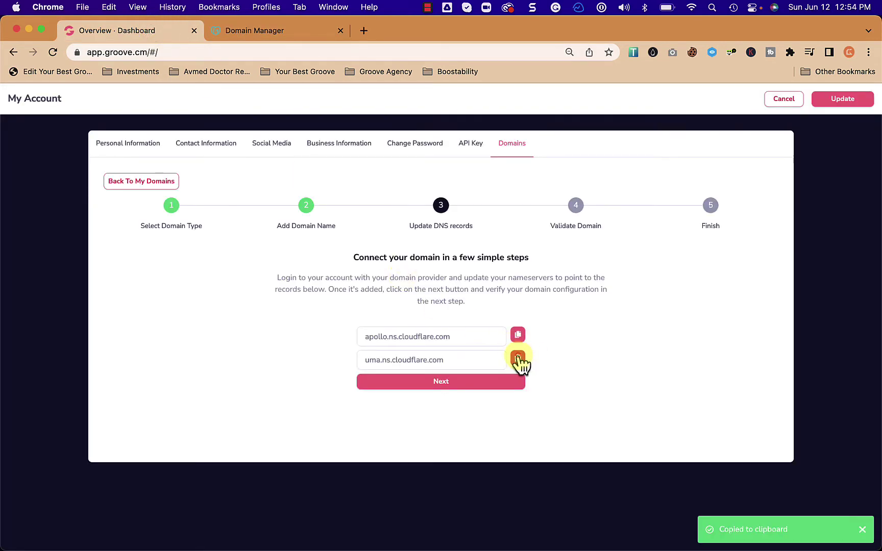
{"action": "left_click", "coordinate": [284, 31]}
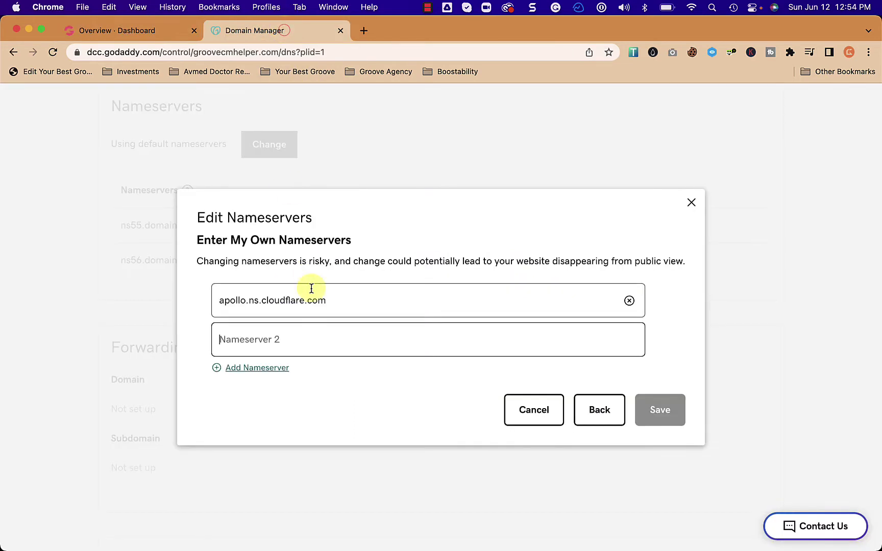
{"action": "left_click", "coordinate": [289, 337]}
{"action": "key", "text": "cmd+v"}
{"action": "left_click", "coordinate": [663, 413]}
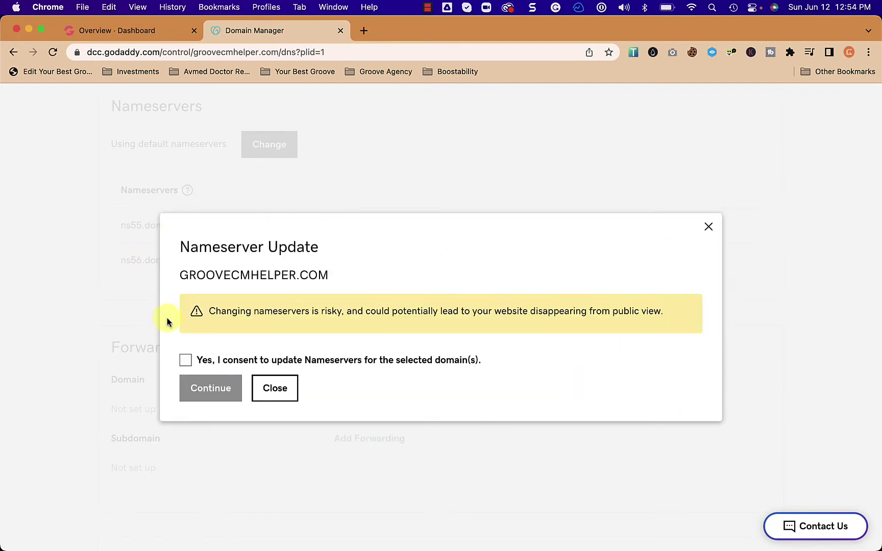
Tick the consent checkbox and continue the nameserver update for GROOVECMHELPER.COM
{"action": "left_click", "coordinate": [186, 359]}
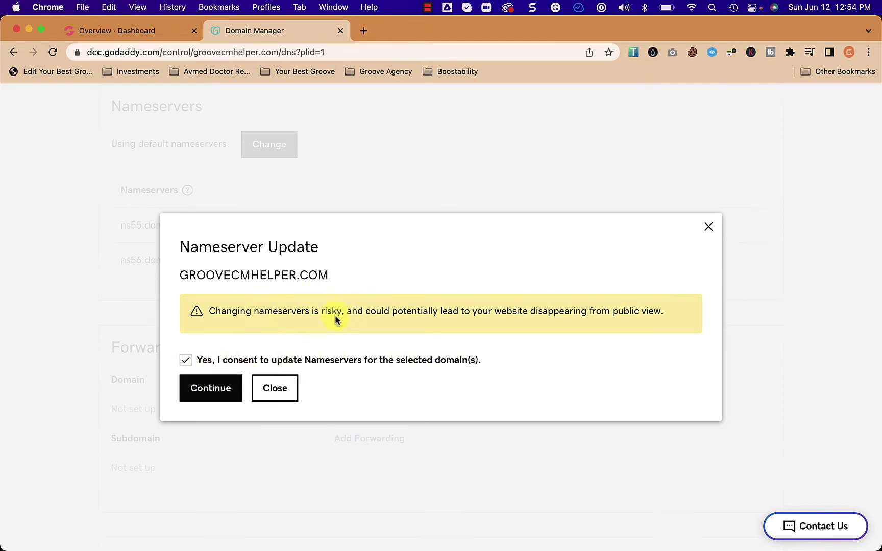
{"action": "left_click", "coordinate": [218, 388]}
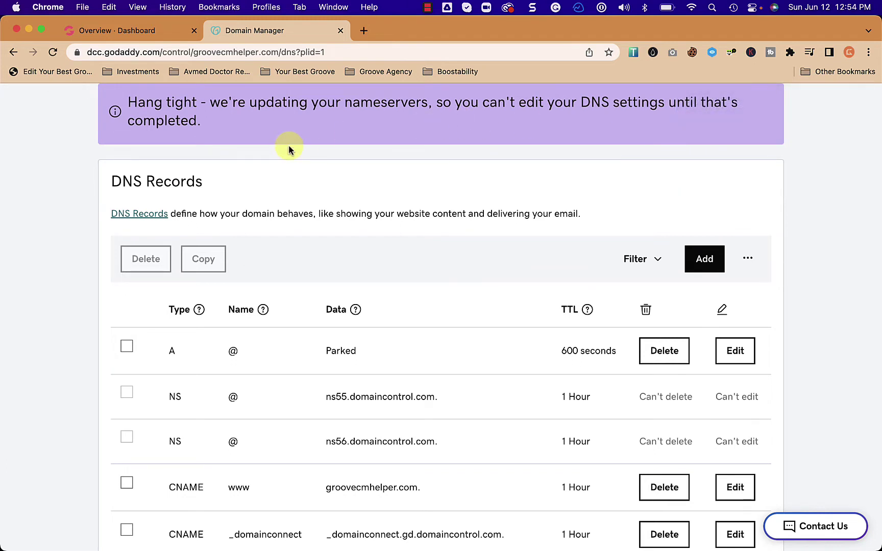
In the Groove wizard, validate DNS records and complete the process for groovecmhelper.com
{"action": "left_click", "coordinate": [149, 31]}
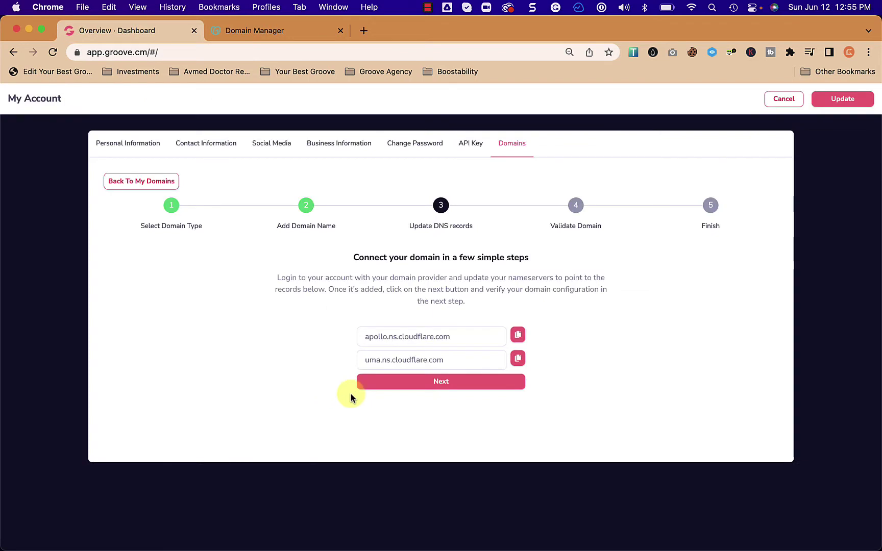
{"action": "left_click", "coordinate": [442, 383]}
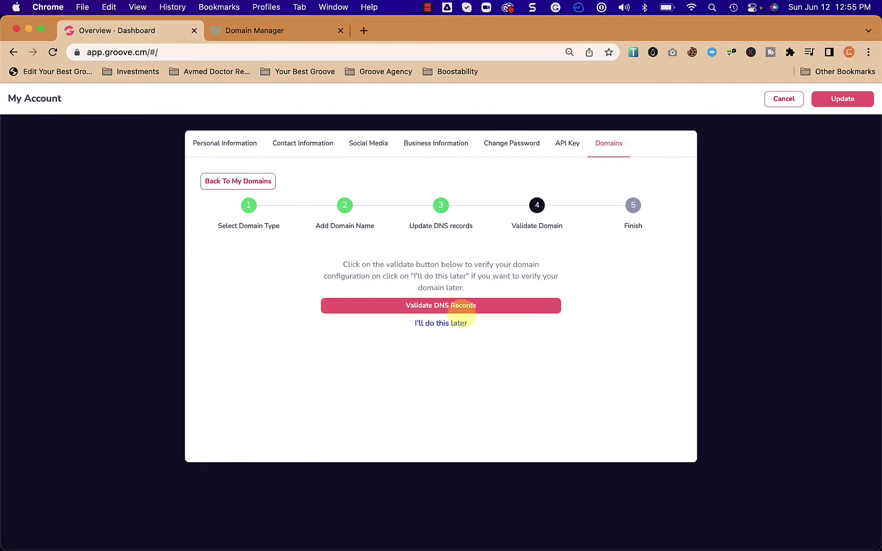
{"action": "left_click", "coordinate": [444, 305]}
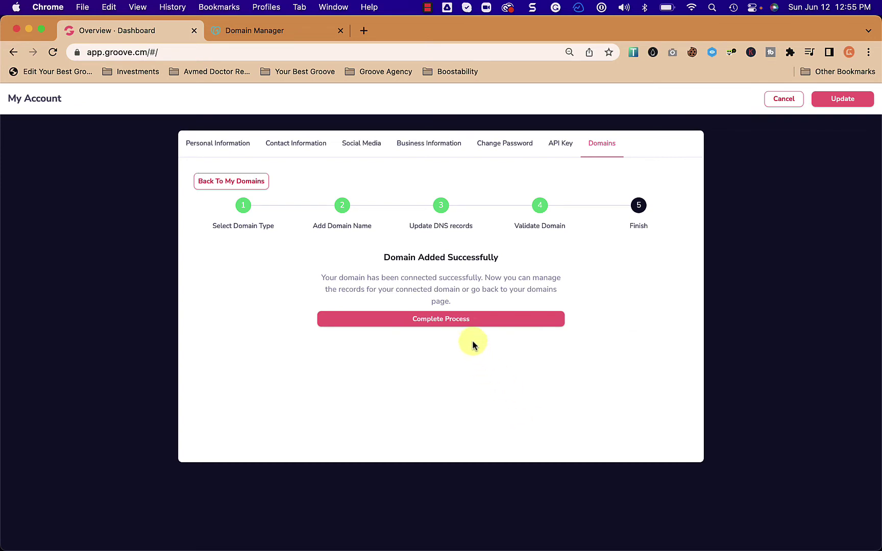
{"action": "left_click", "coordinate": [448, 320]}
{"action": "left_click", "coordinate": [461, 326]}
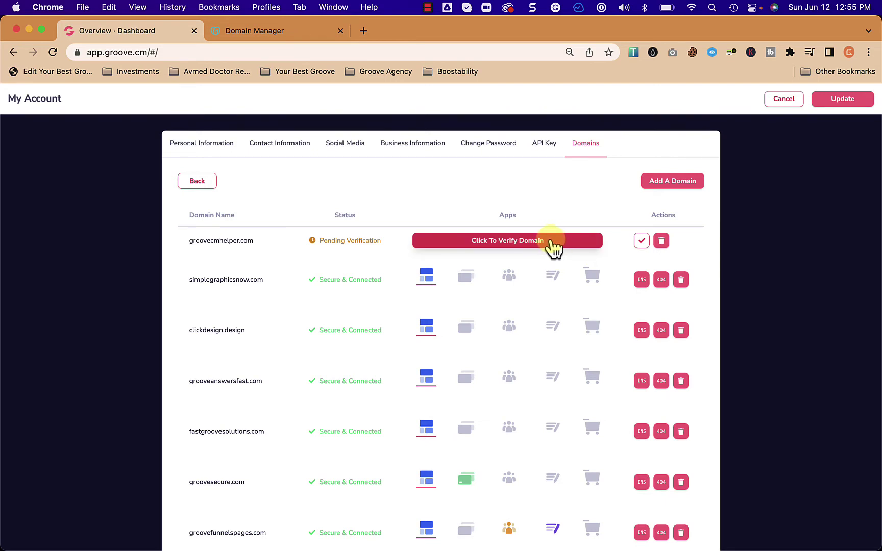
Verify groovecmhelper.com via Validate DNS Records, retrying after the 404 error toast
{"action": "left_click", "coordinate": [427, 7]}
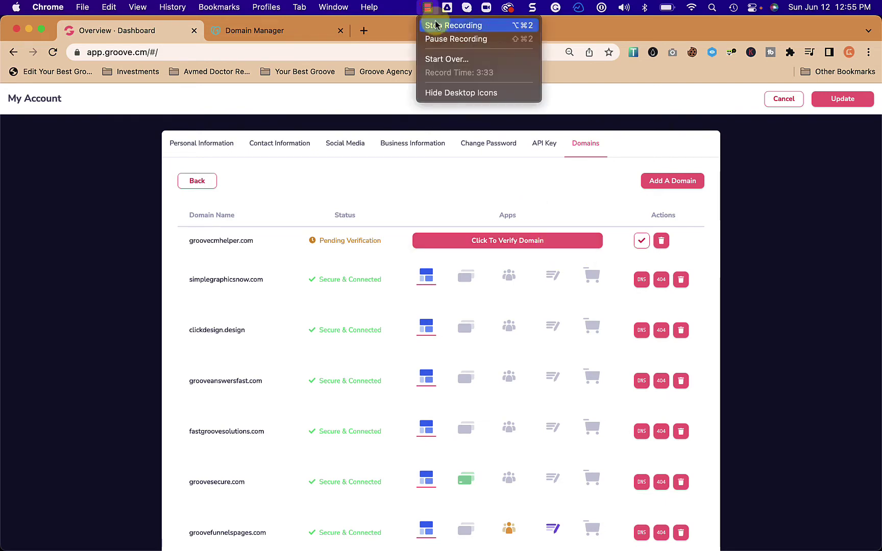
{"action": "left_click", "coordinate": [437, 27]}
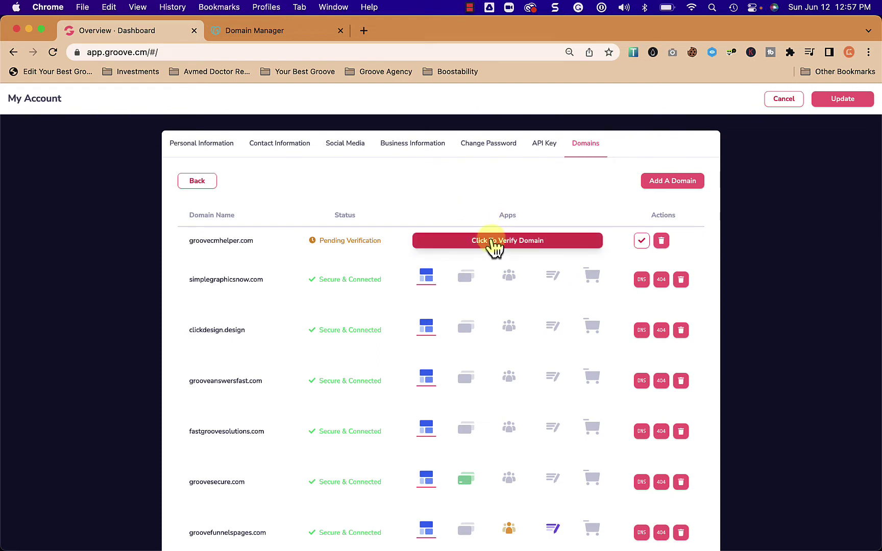
{"action": "left_click", "coordinate": [494, 242]}
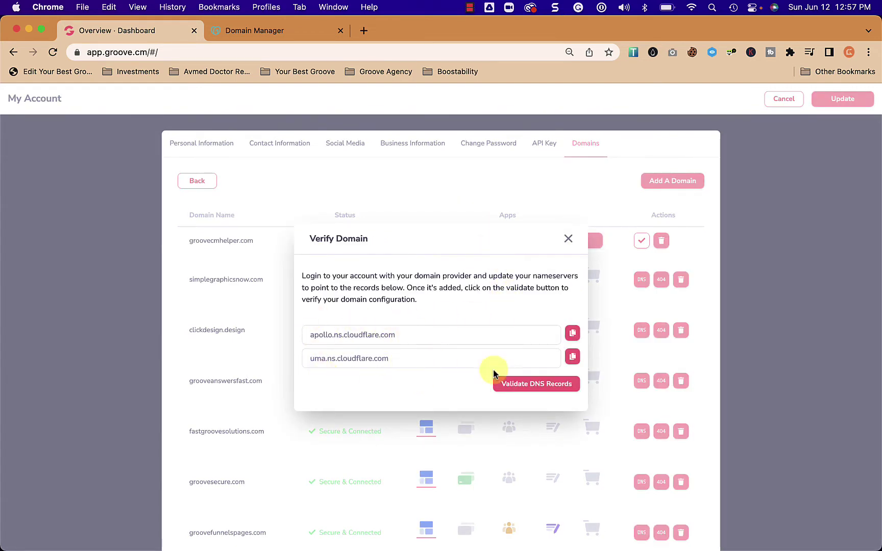
{"action": "left_click", "coordinate": [537, 387]}
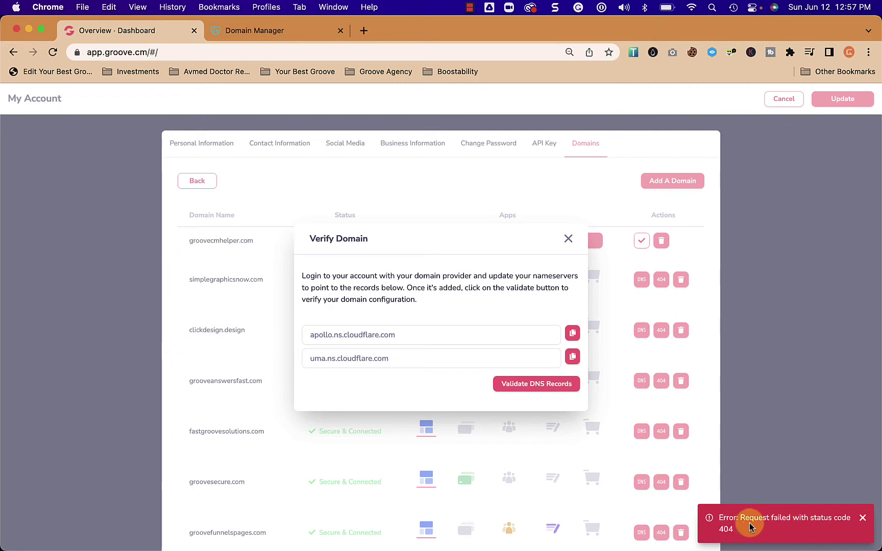
{"action": "left_click", "coordinate": [863, 519]}
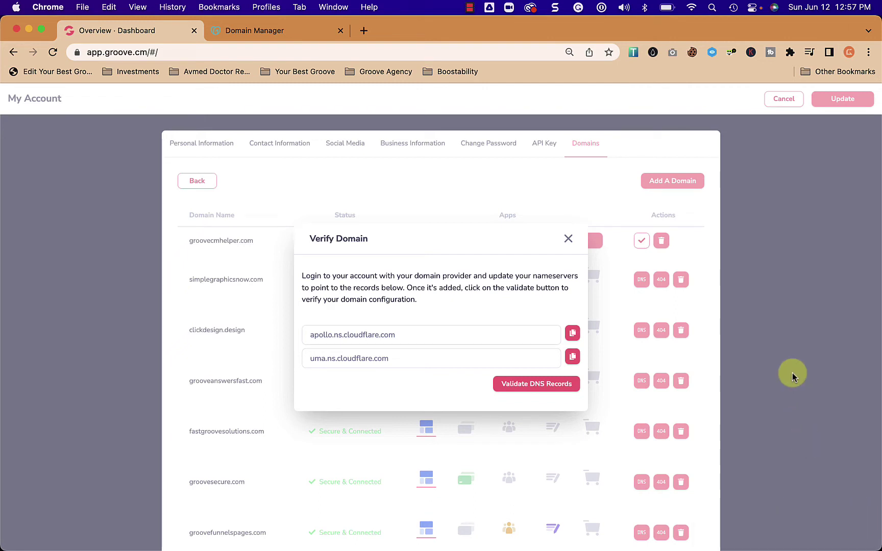
{"action": "left_click", "coordinate": [469, 8]}
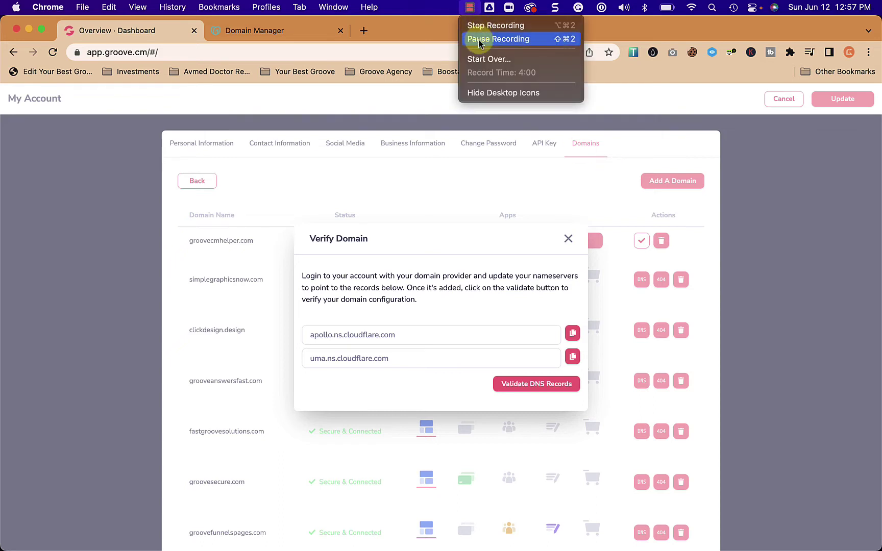
{"action": "left_click", "coordinate": [480, 40]}
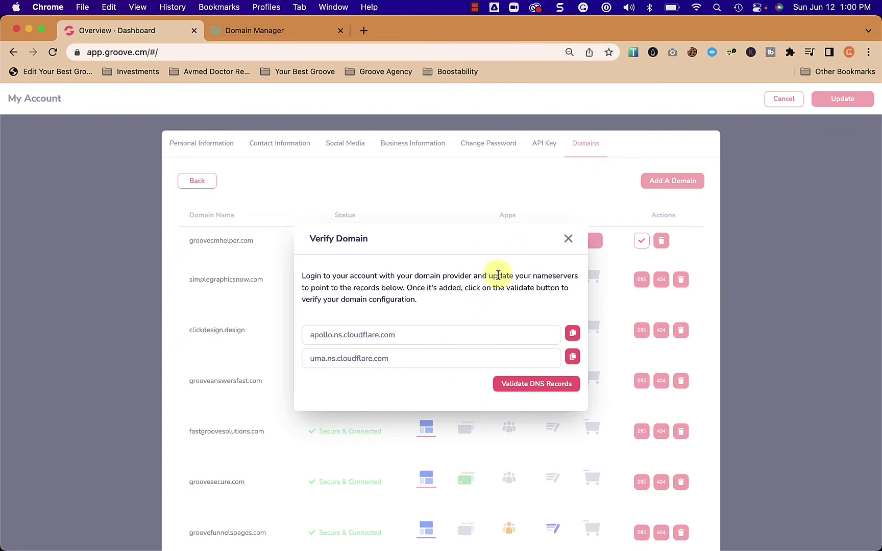
{"action": "left_click", "coordinate": [528, 385]}
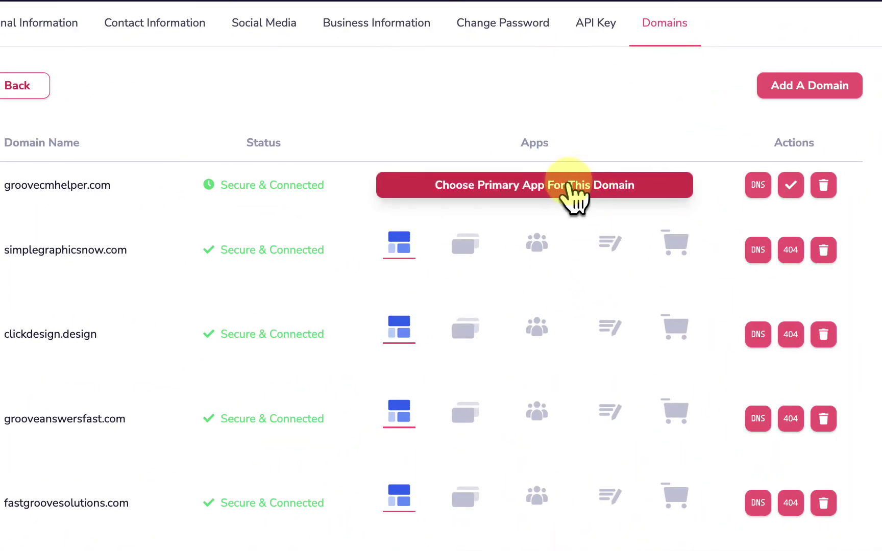
Open Choose Primary App for groovecmhelper.com and expand the Groove apps dropdown
{"action": "left_click", "coordinate": [536, 185]}
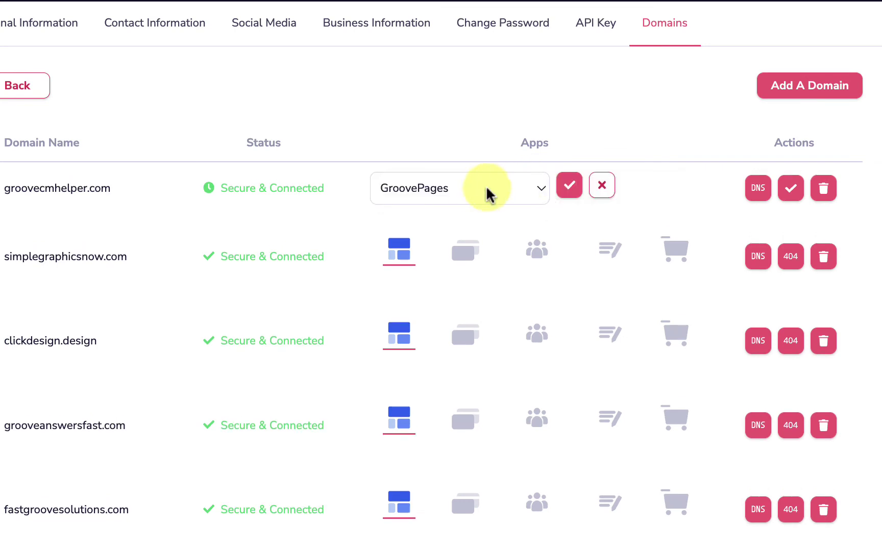
{"action": "left_click", "coordinate": [531, 186]}
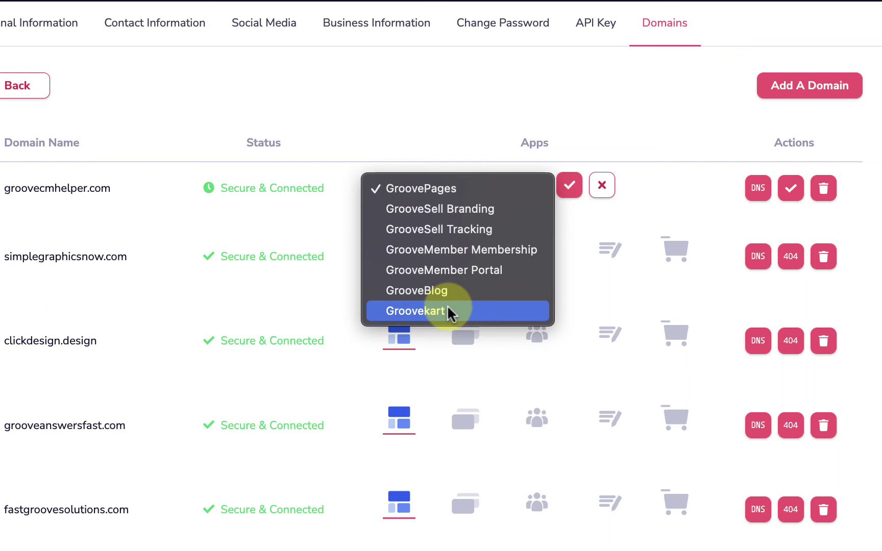
Select GroovePages in the app dropdown and confirm it with the check button
{"action": "left_click", "coordinate": [447, 188]}
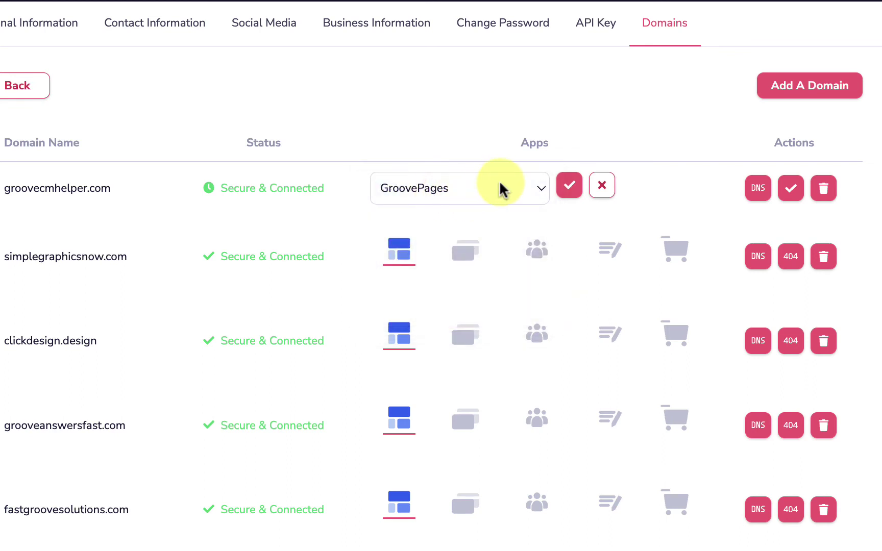
{"action": "left_click", "coordinate": [570, 185]}
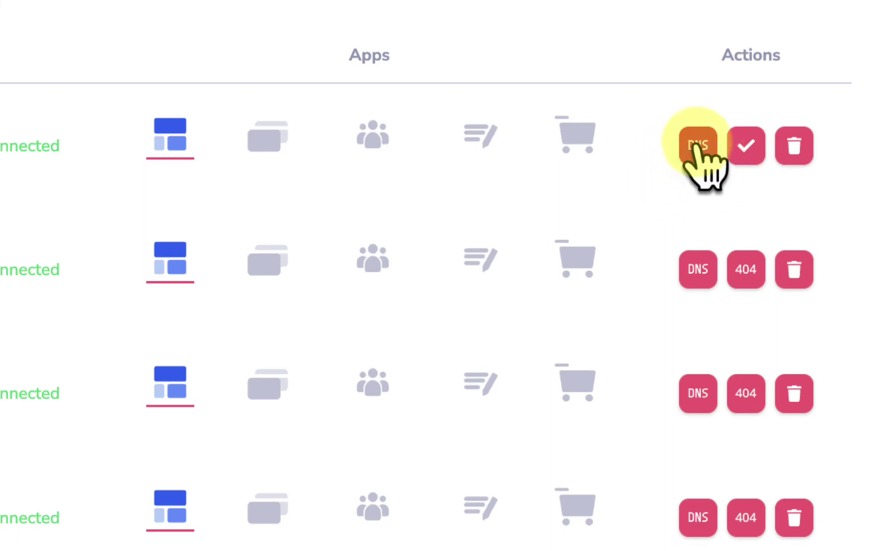
Show the DNS records table for groovecmhelper.com, currently empty
{"action": "left_click", "coordinate": [696, 148]}
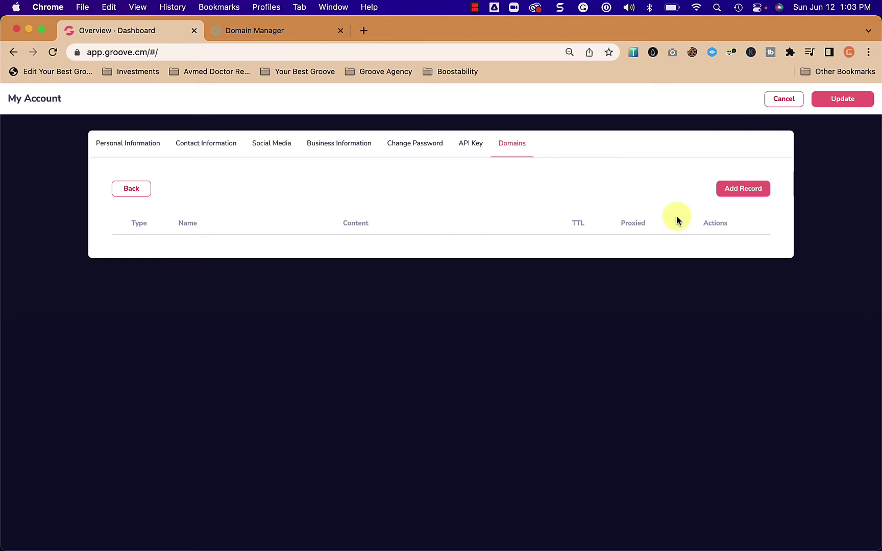
Start a new DNS record, leaving type A and TTL 3600 with Name and Content empty
{"action": "left_click", "coordinate": [739, 192]}
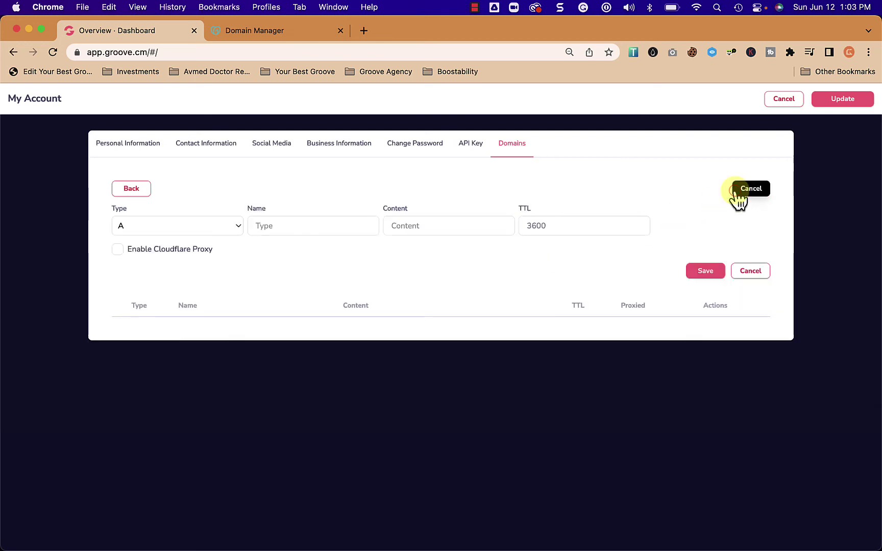
{"action": "left_click", "coordinate": [234, 230]}
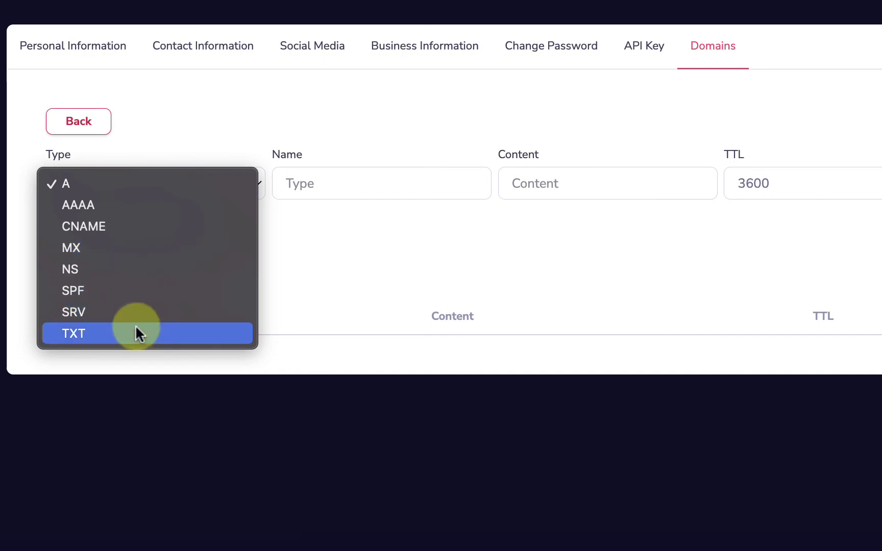
{"action": "left_click", "coordinate": [170, 137]}
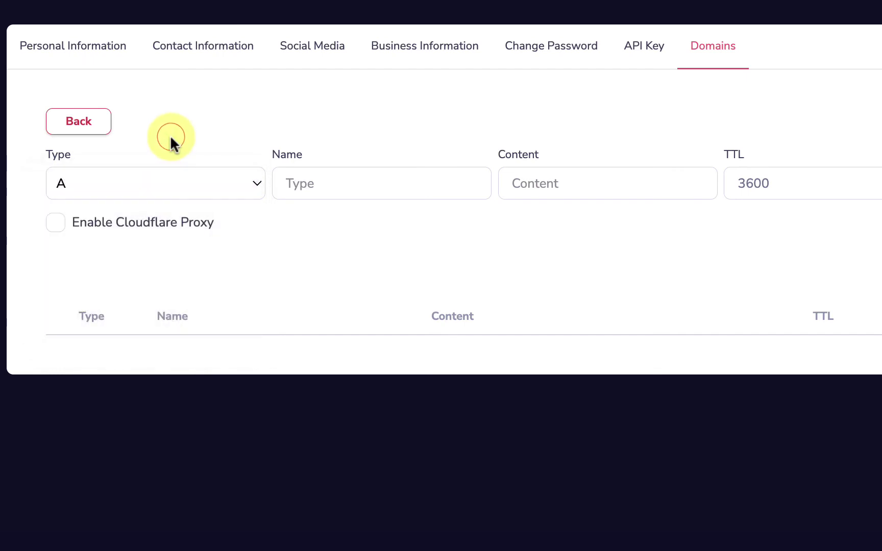